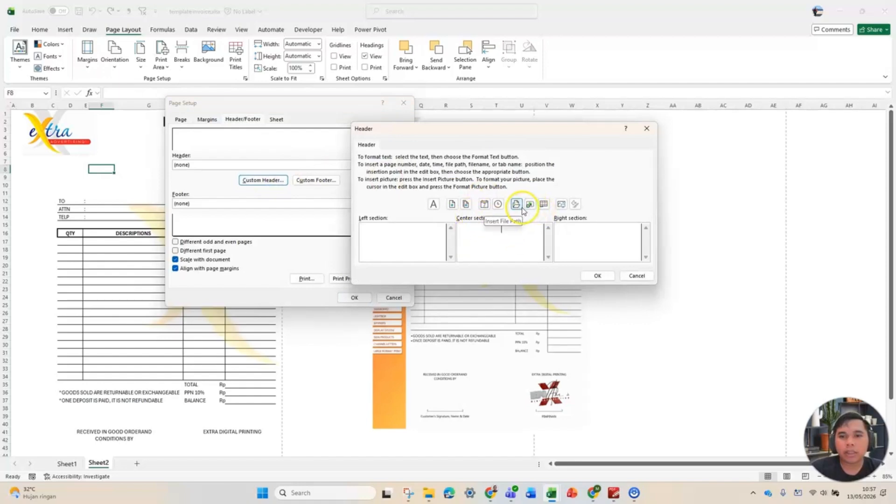
# Step: Insert the brown-to-yellow gradient image from the Pictures folder into the custom header's center section and apply the page setup
pyautogui.click(562, 207)
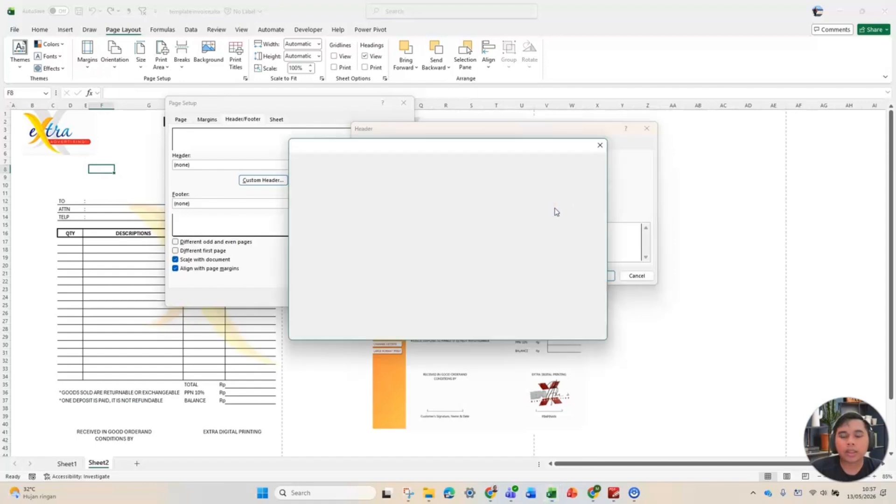
pyautogui.click(456, 191)
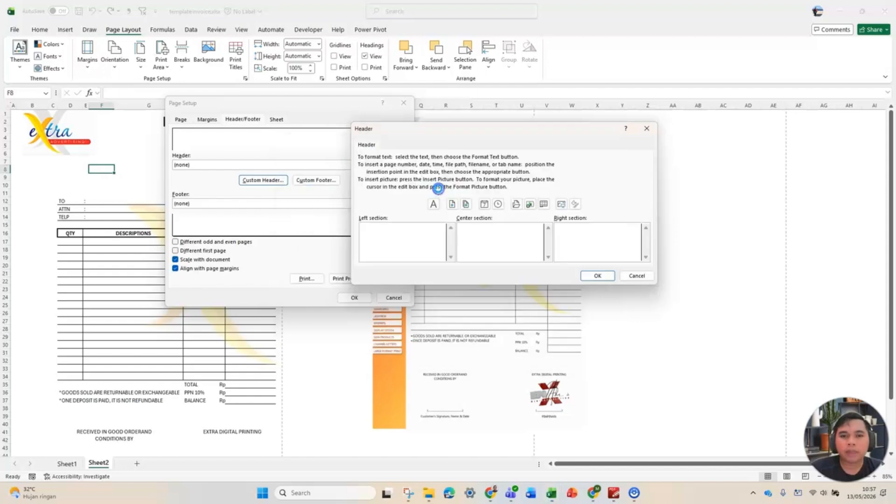
pyautogui.click(669, 340)
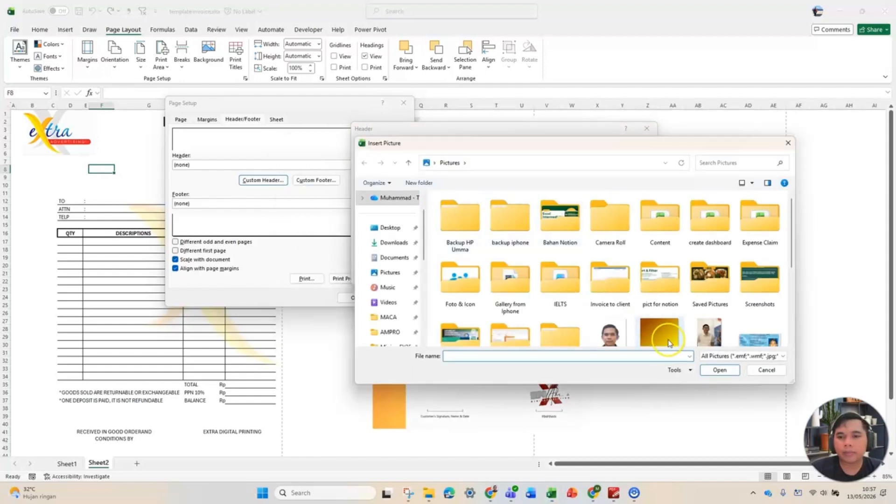
pyautogui.click(721, 370)
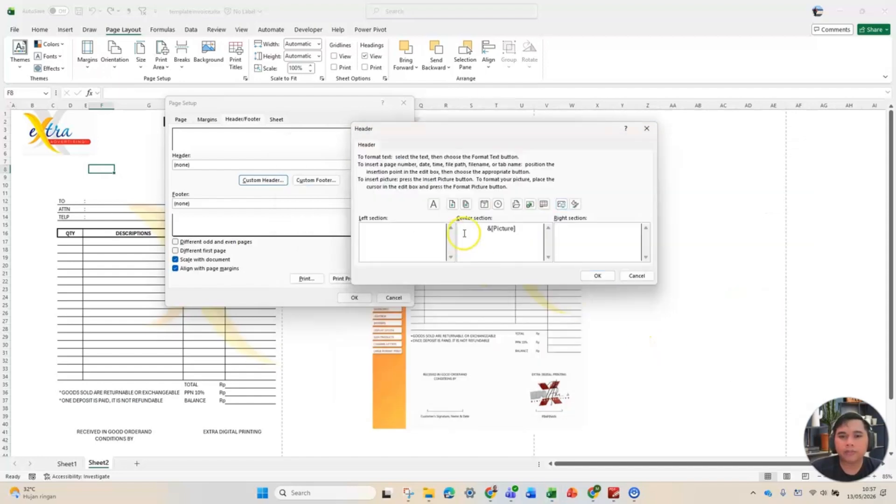
pyautogui.click(589, 277)
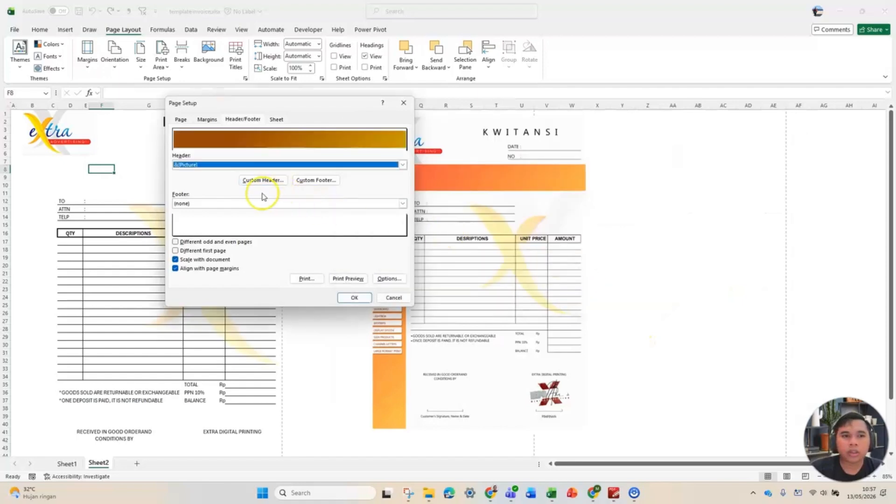
pyautogui.click(355, 299)
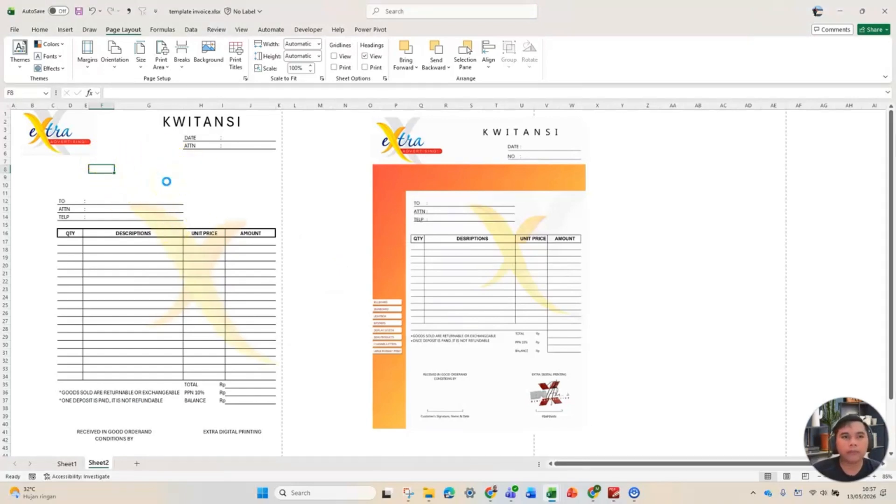
# Step: Check the receipt with its header picture in the print preview and return to the sheet
pyautogui.hotkey('ctrl', 'p')
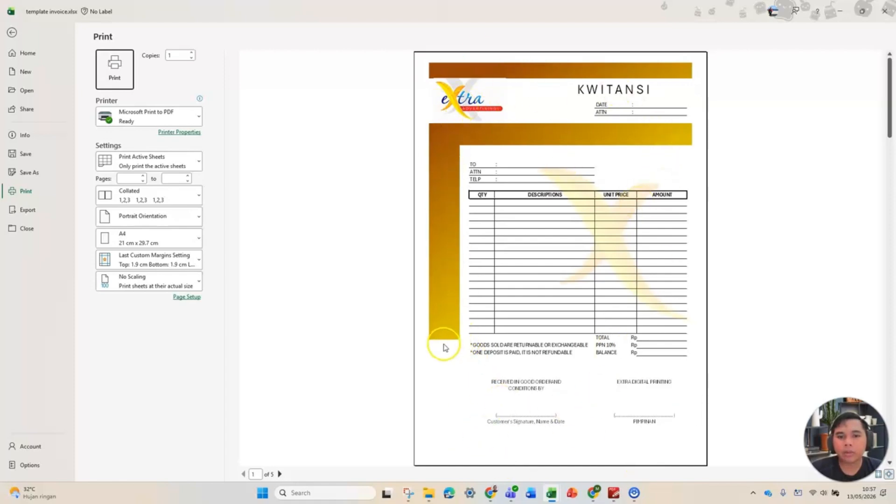
pyautogui.click(11, 32)
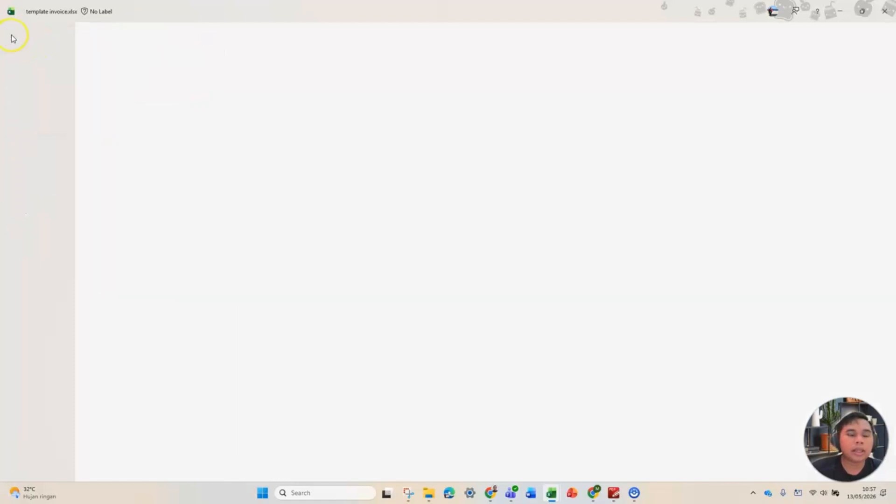
pyautogui.click(162, 168)
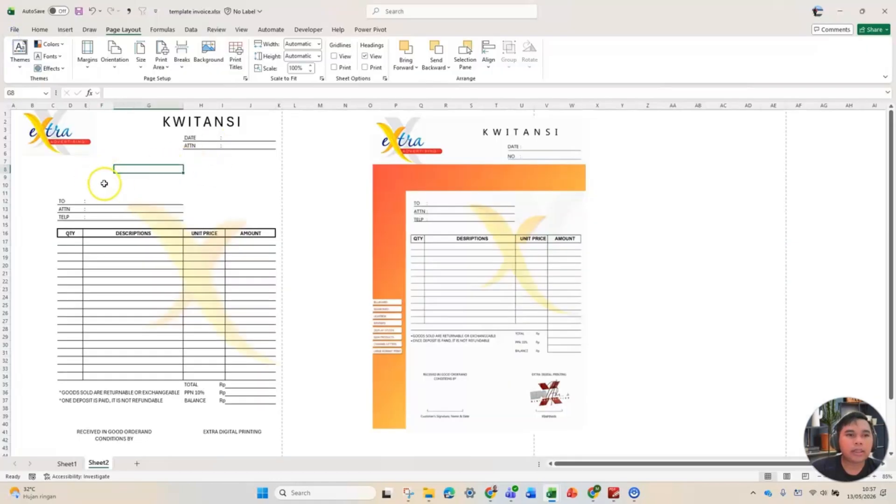
# Step: Show Sheet2 in Page Layout view and move the eXtra logo slightly right to line up with the header picture's left edge
pyautogui.click(241, 30)
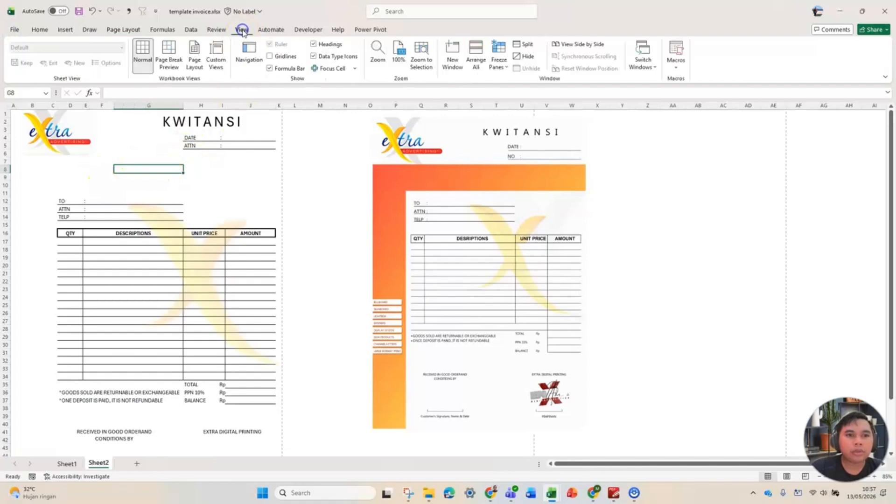
pyautogui.click(199, 65)
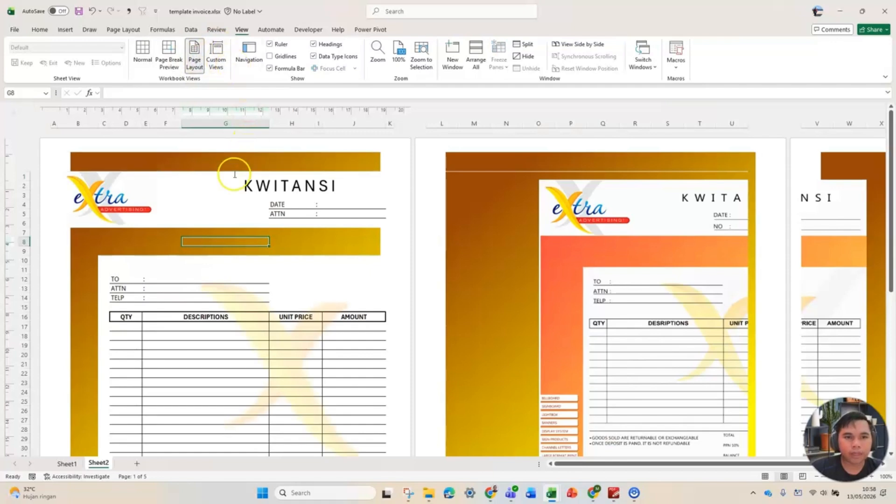
pyautogui.click(107, 198)
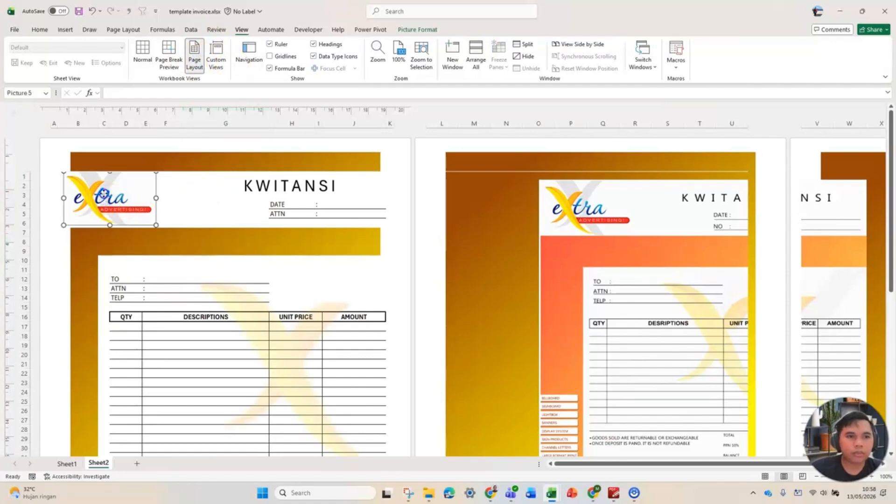
pyautogui.moveTo(103, 193); pyautogui.dragTo(112, 197)
pyautogui.scroll(-4, 298, 318)
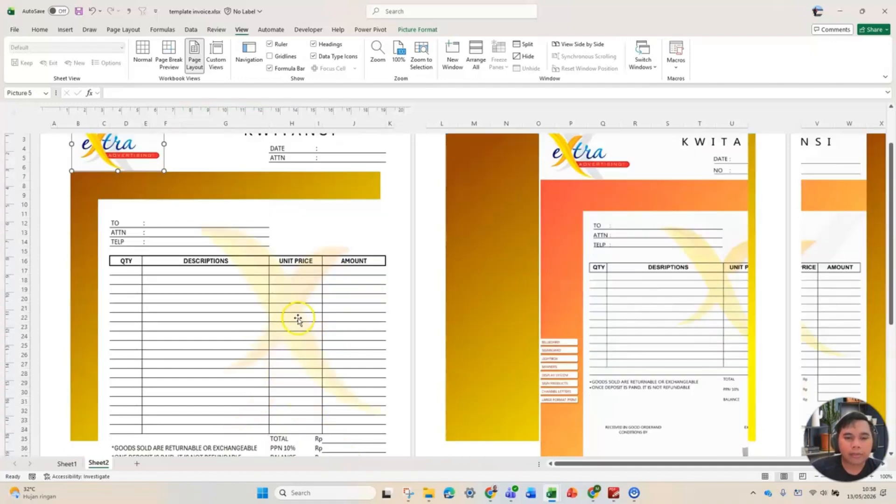
pyautogui.scroll(-6, 126, 293)
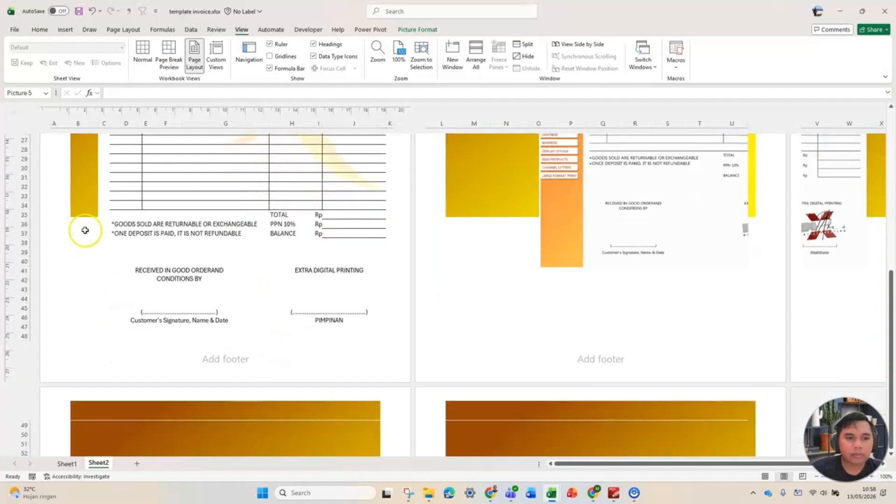
pyautogui.scroll(9, 79, 224)
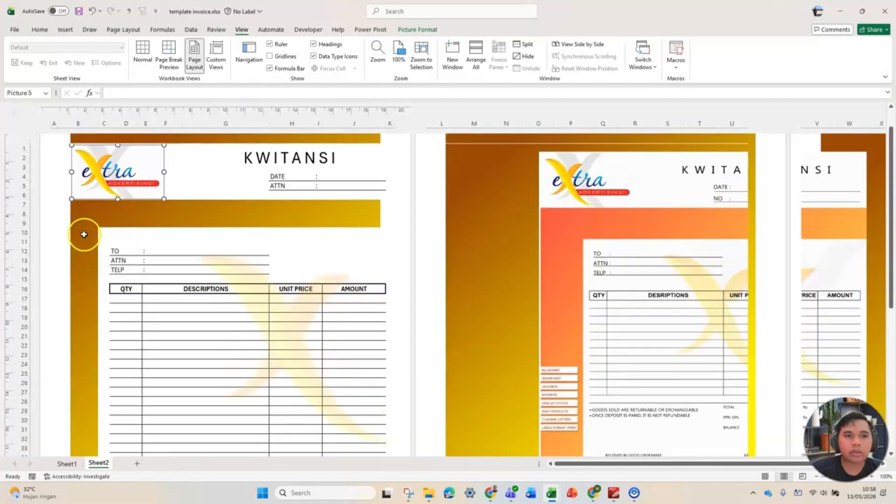
# Step: Set the header picture's height scale to 20% of its original size and leave the header
pyautogui.click(204, 141)
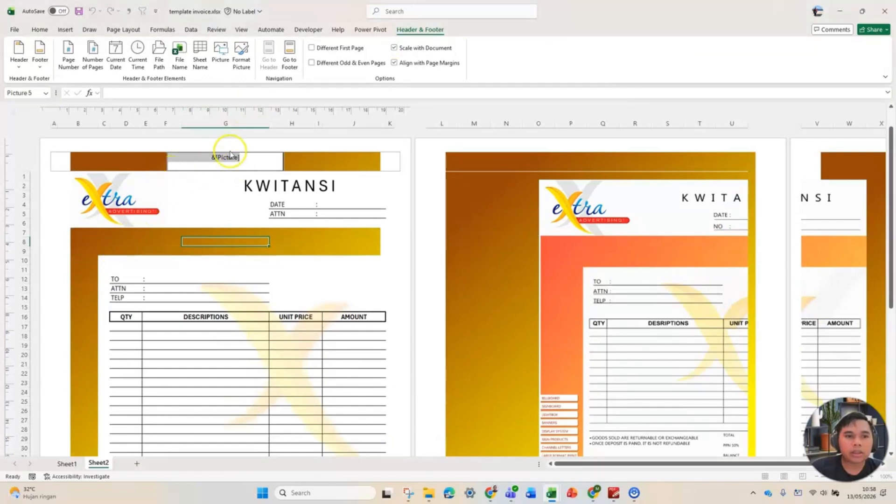
pyautogui.click(101, 240)
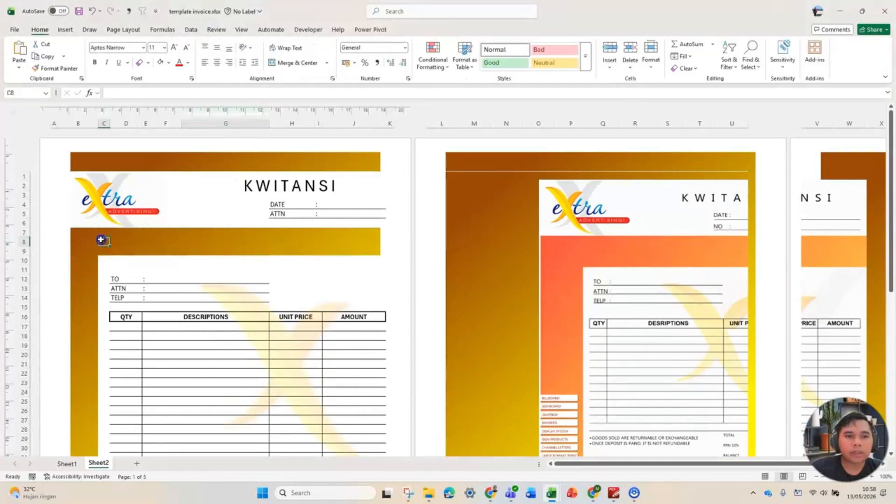
pyautogui.click(228, 161)
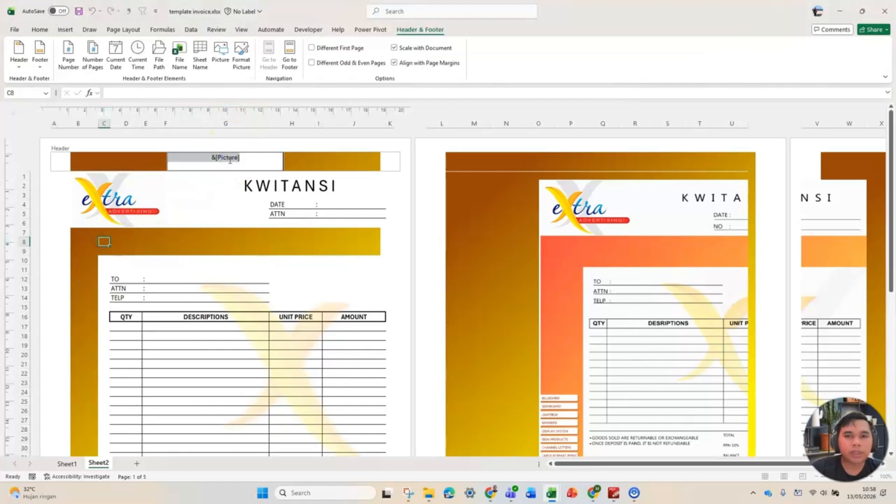
pyautogui.click(251, 62)
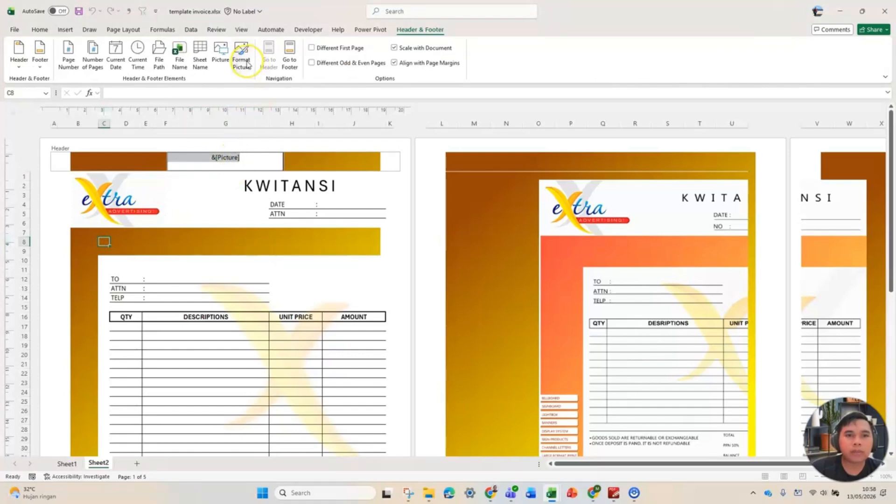
pyautogui.click(248, 64)
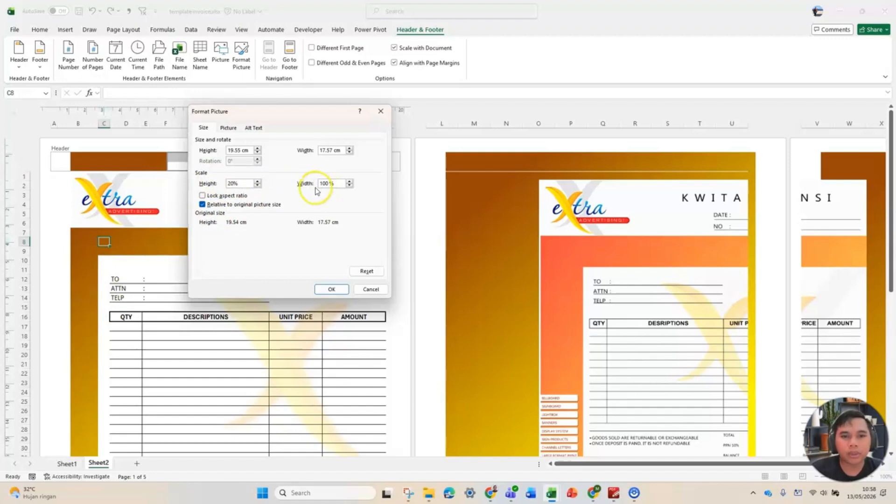
pyautogui.click(332, 289)
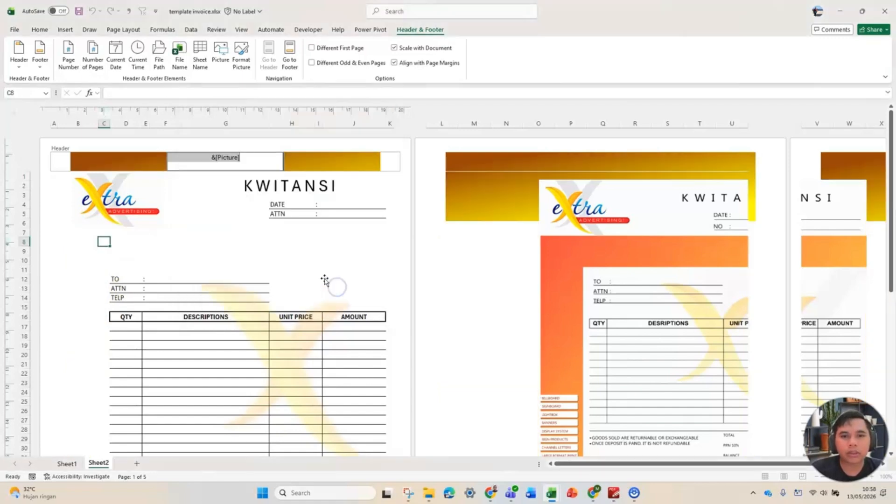
pyautogui.click(232, 224)
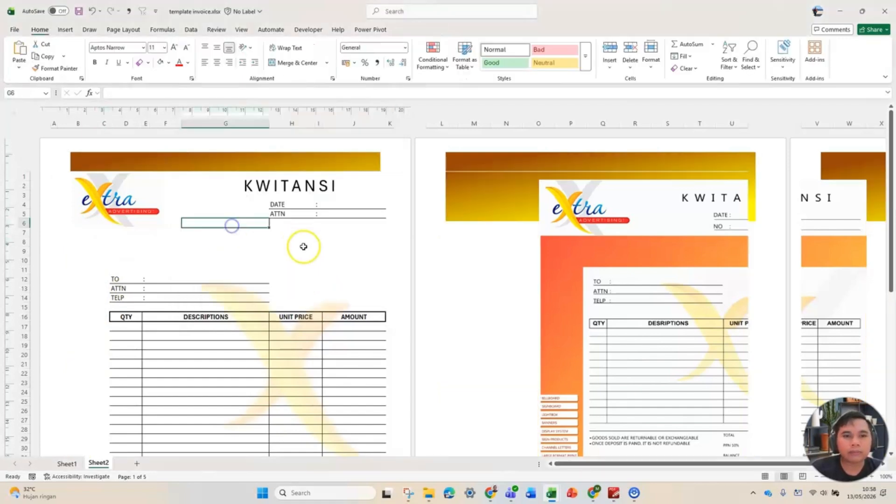
# Step: Examine the resized header picture down the page and in the print preview
pyautogui.scroll(-5, 298, 261)
pyautogui.scroll(-4, 290, 322)
pyautogui.scroll(10, 283, 347)
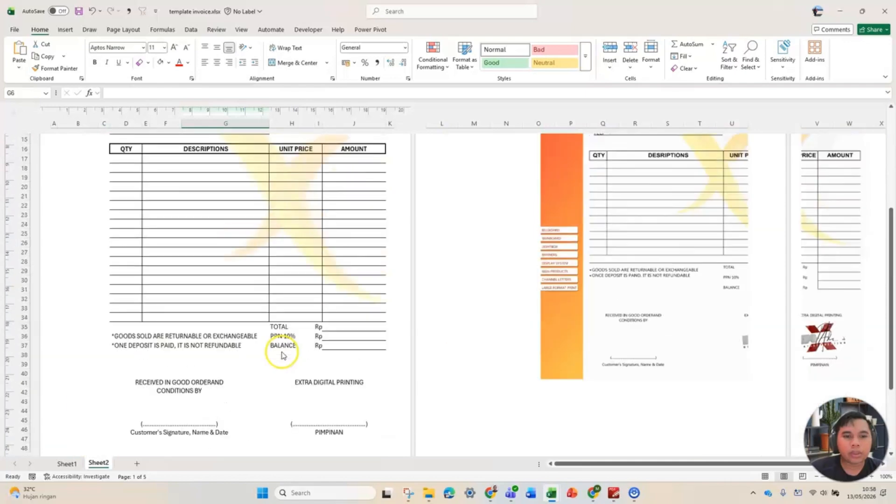
pyautogui.hotkey('ctrl', 'p')
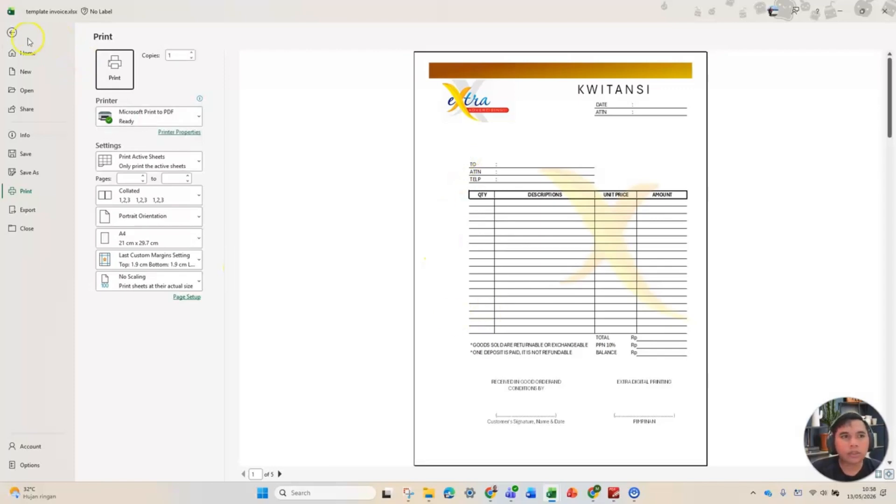
pyautogui.click(12, 33)
# Step: Set the header picture's height scale to 200% and check how far it reaches down the page
pyautogui.click(249, 159)
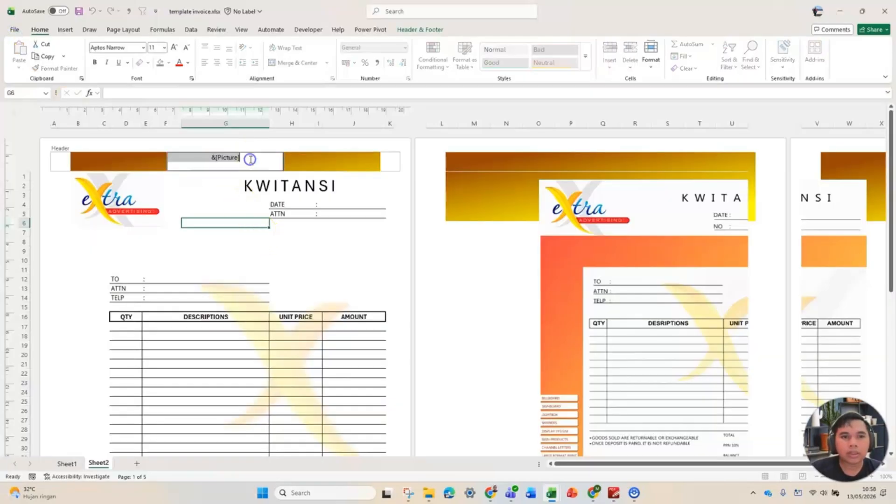
pyautogui.click(419, 29)
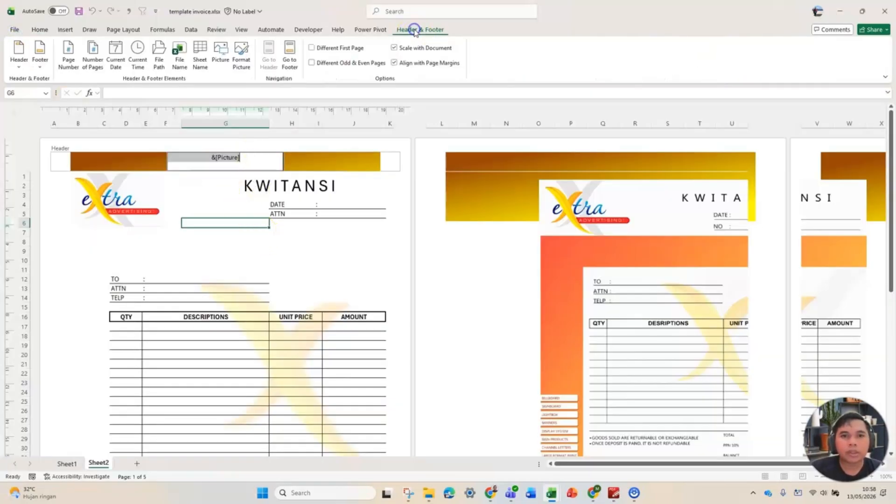
pyautogui.click(241, 55)
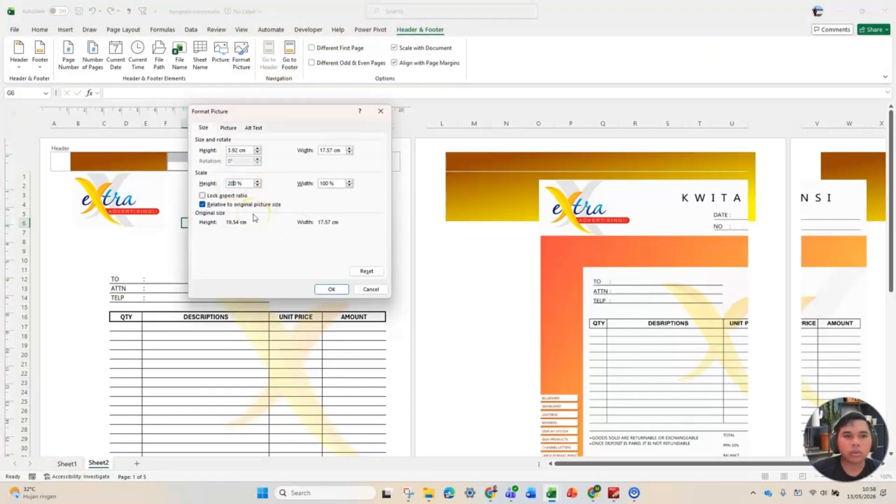
pyautogui.click(331, 289)
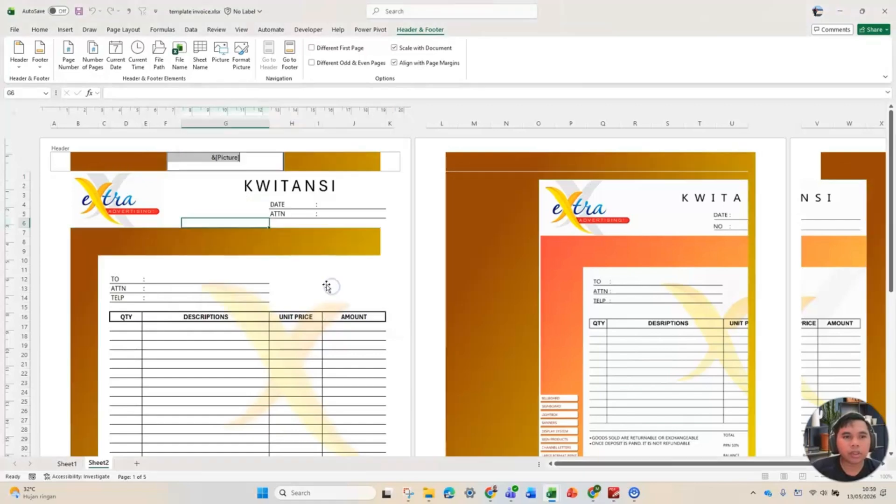
pyautogui.click(401, 253)
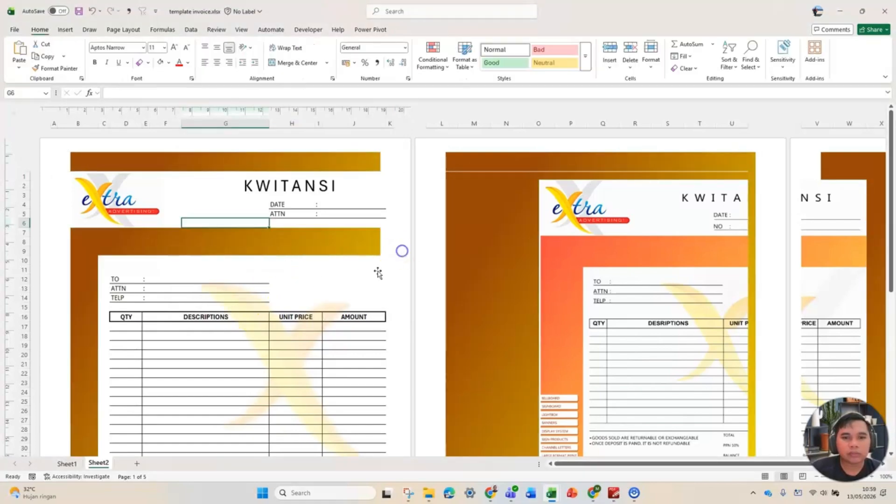
pyautogui.scroll(-4, 172, 310)
pyautogui.scroll(-4, 172, 309)
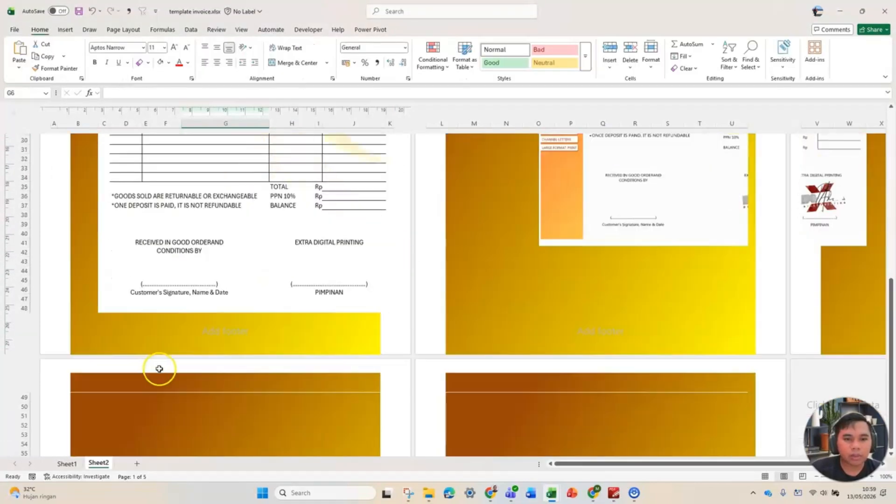
pyautogui.scroll(7, 228, 354)
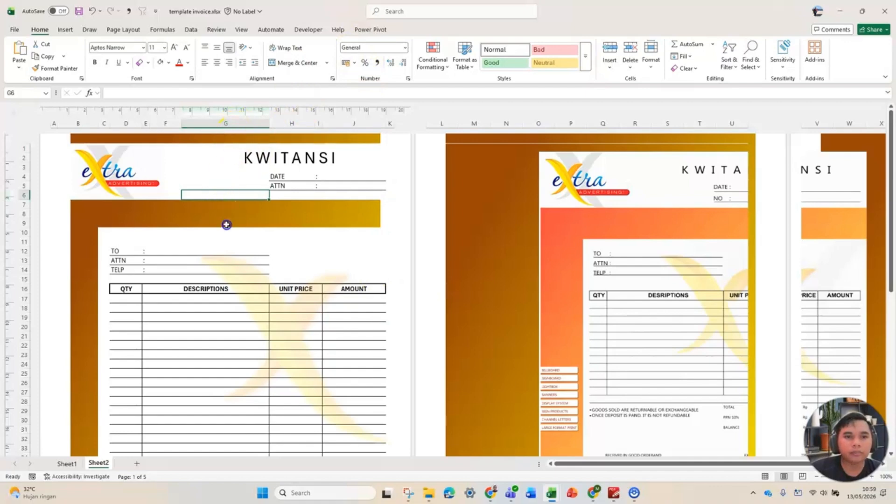
# Step: Hide the white space around the pages and undo the last small move of the eXtra logo
pyautogui.click(230, 137)
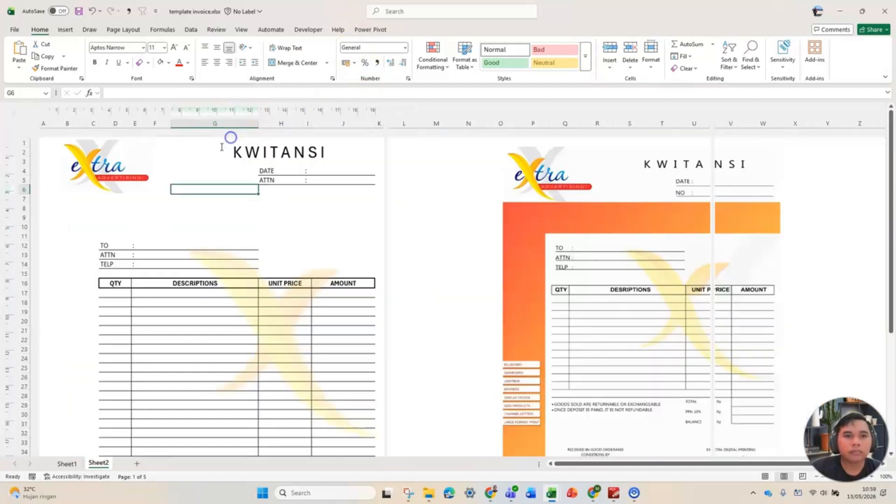
pyautogui.click(235, 158)
pyautogui.click(190, 245)
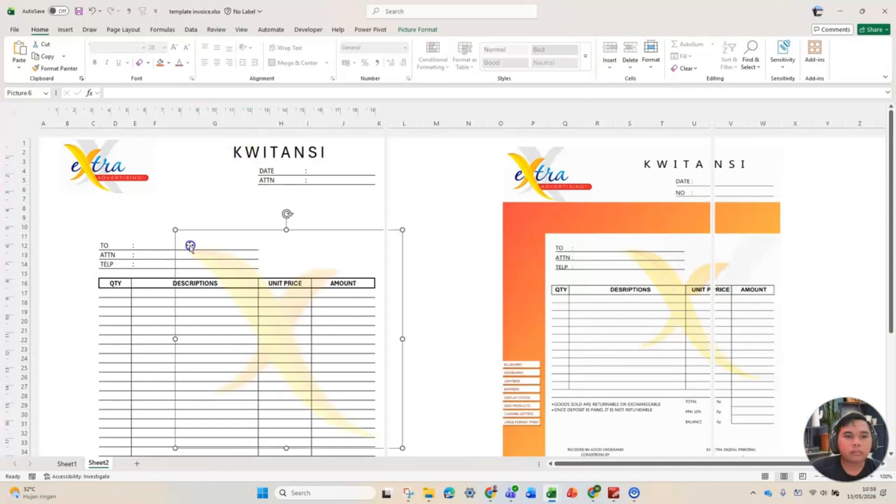
pyautogui.click(80, 364)
pyautogui.click(212, 187)
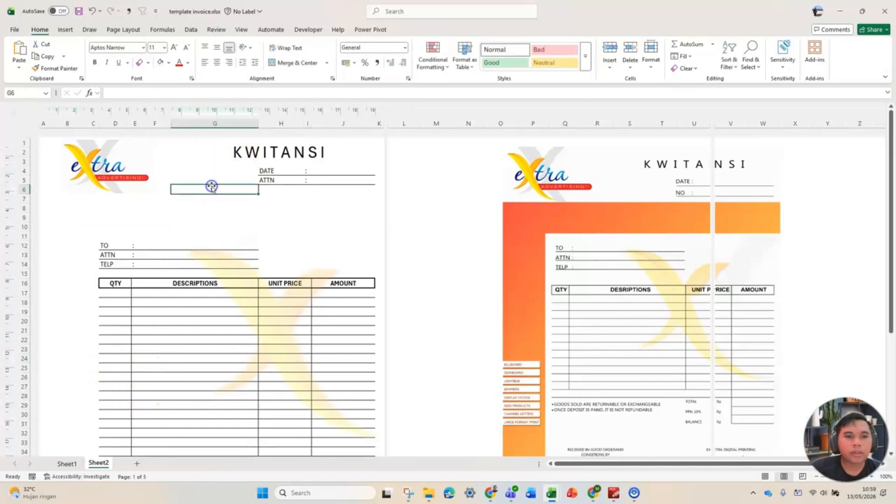
pyautogui.hotkey('ctrl', 'z')
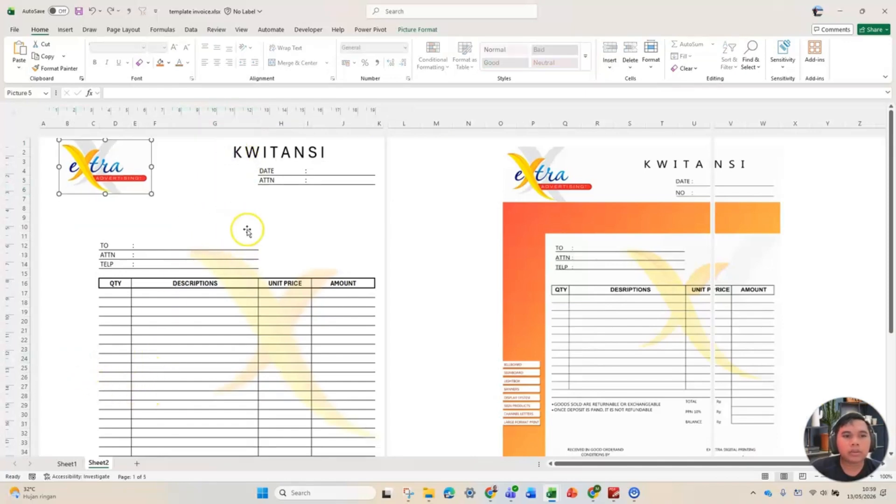
# Step: Inspect the logo and watermark placement on the sheet and check the receipt in the print preview
pyautogui.click(111, 15)
pyautogui.click(425, 227)
pyautogui.click(414, 360)
pyautogui.click(220, 246)
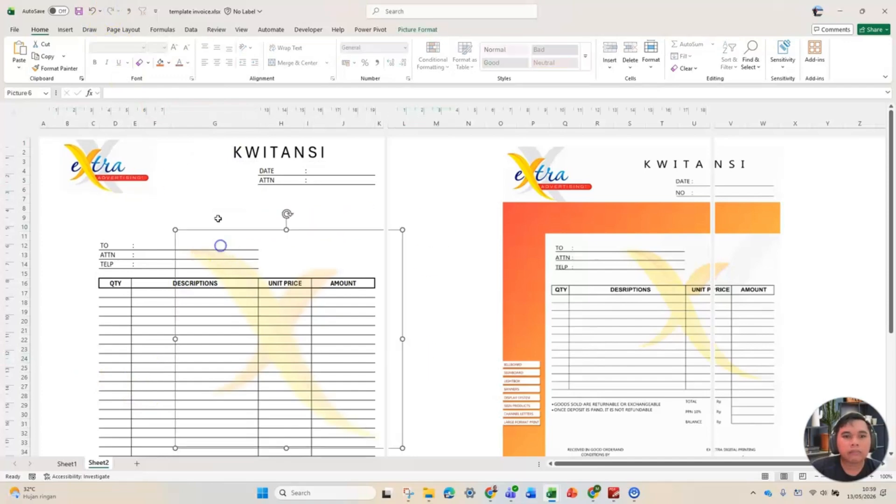
pyautogui.click(212, 199)
pyautogui.hotkey('ctrl', 'p')
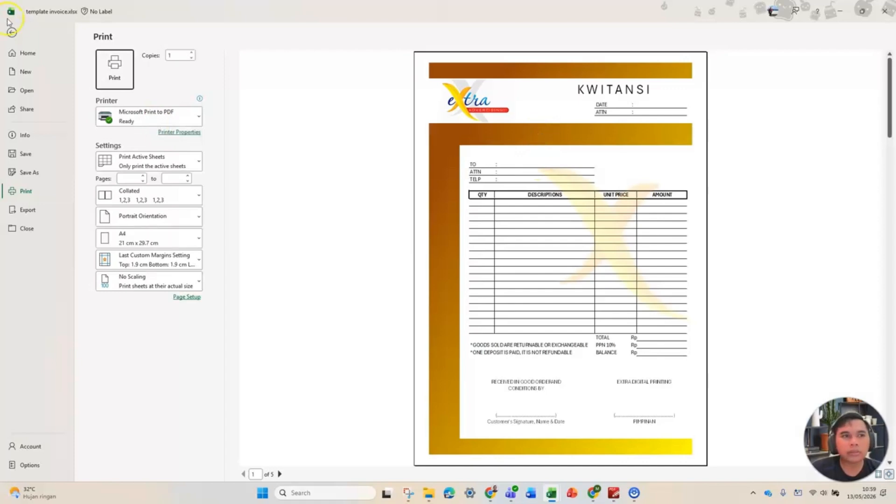
pyautogui.click(12, 32)
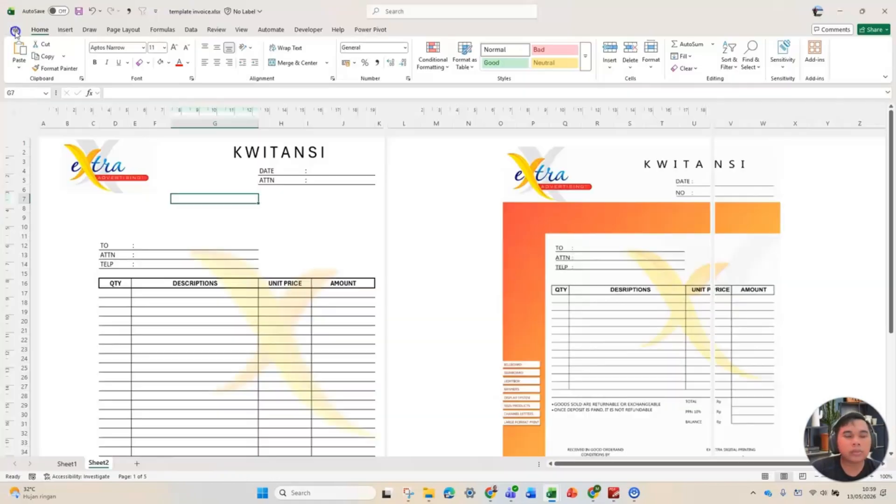
pyautogui.click(203, 144)
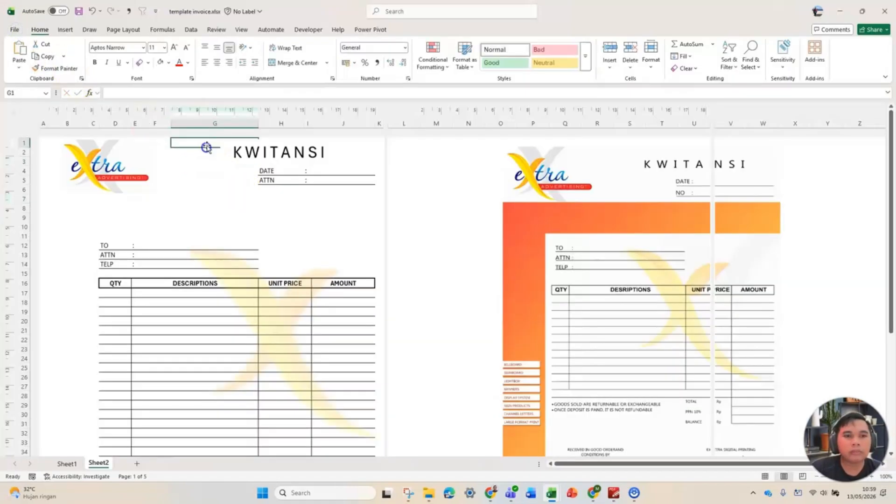
pyautogui.click(217, 124)
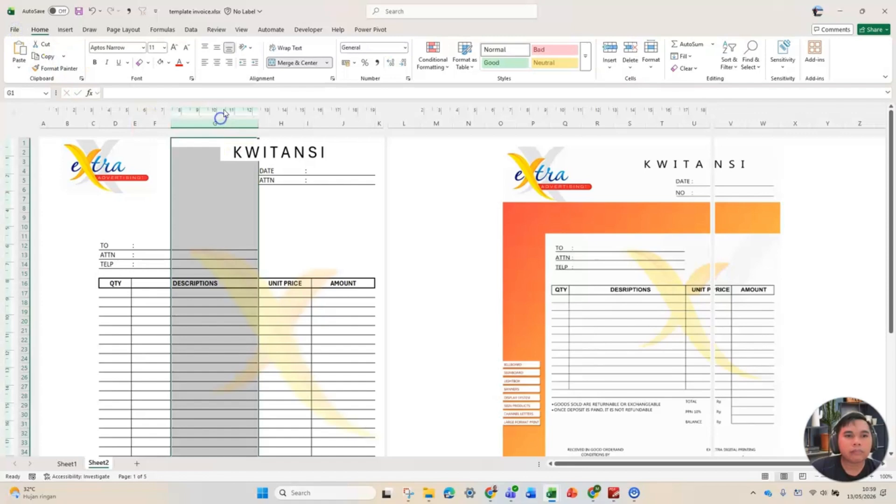
pyautogui.click(161, 161)
pyautogui.click(194, 143)
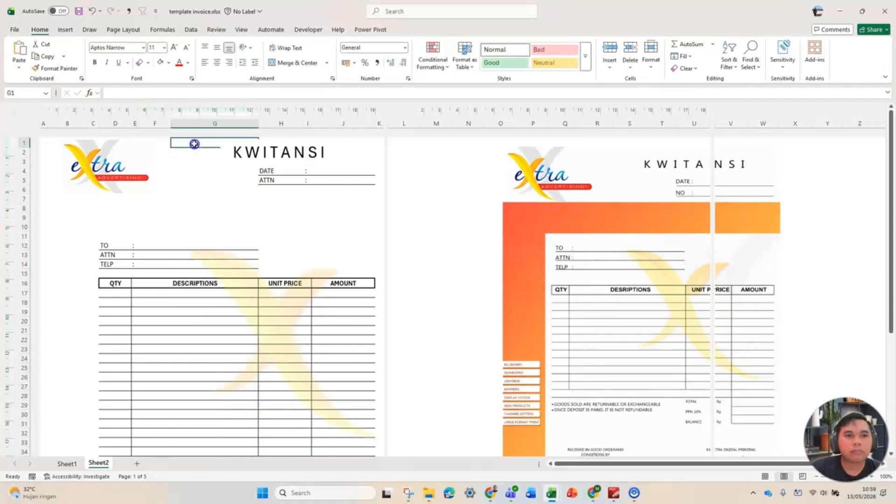
# Step: Look over the print area choices and the page setup's orientation, scaling and paper size options
pyautogui.click(216, 30)
pyautogui.click(123, 29)
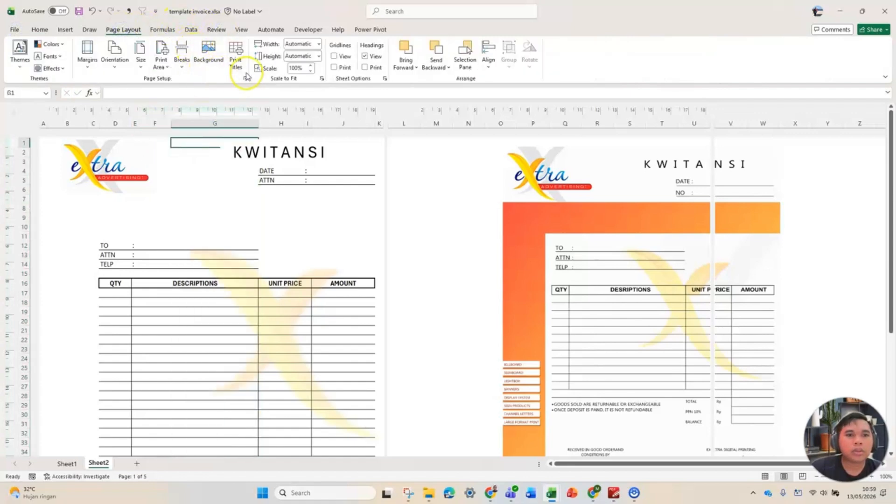
pyautogui.click(163, 70)
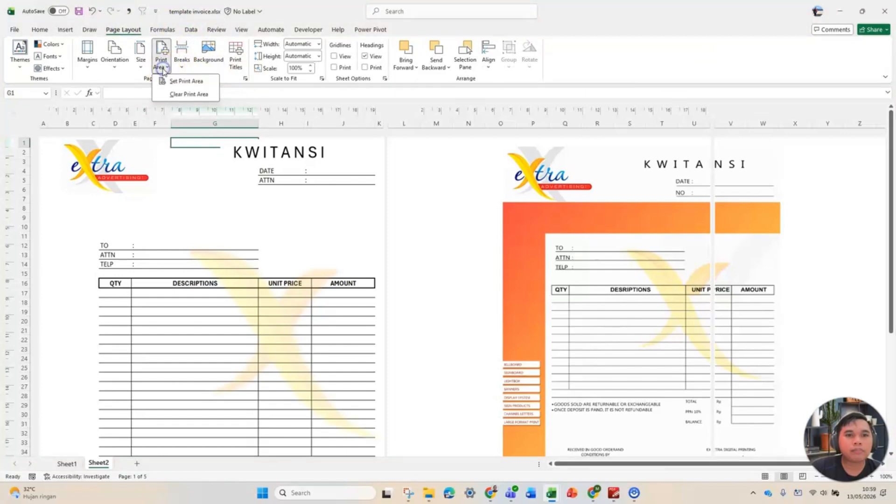
pyautogui.click(256, 80)
pyautogui.click(246, 77)
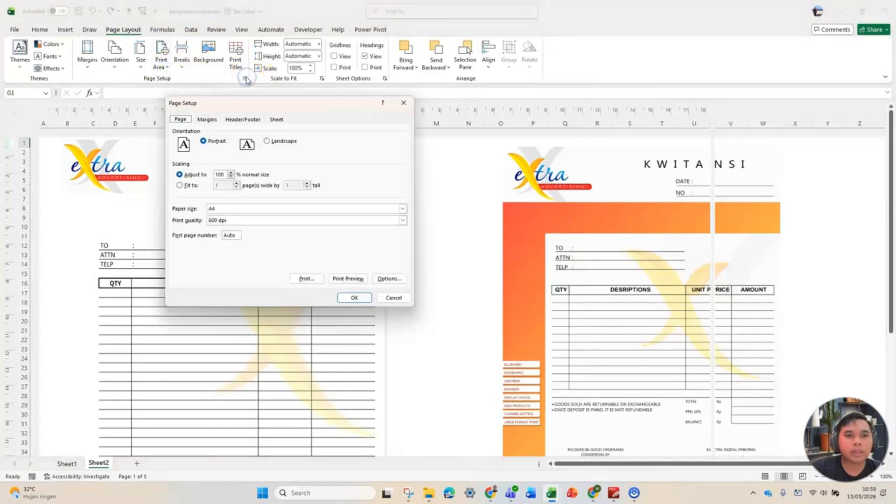
pyautogui.click(394, 297)
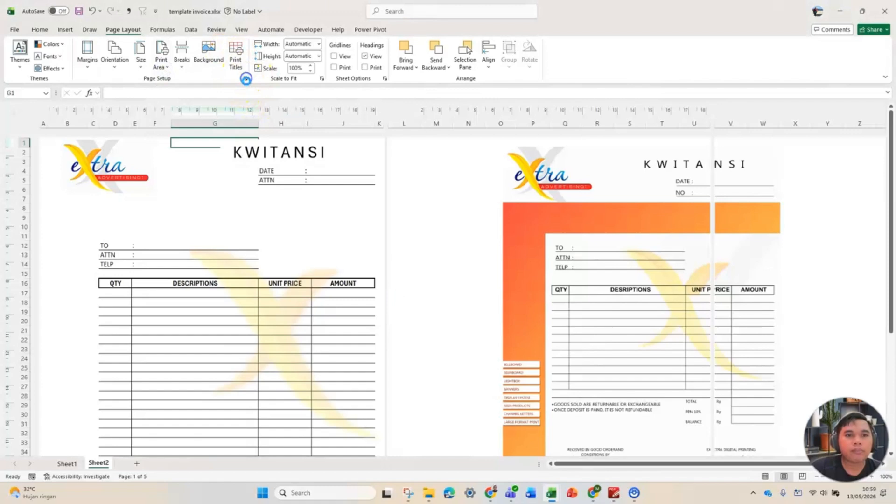
# Step: Review the picture header and the header and footer options in the page setup, and close the dialog
pyautogui.click(246, 78)
pyautogui.click(239, 119)
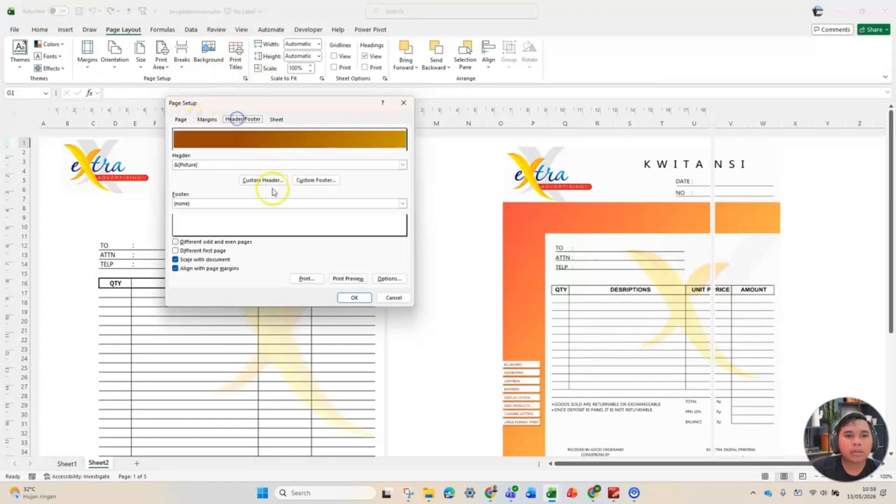
pyautogui.click(243, 164)
pyautogui.click(249, 209)
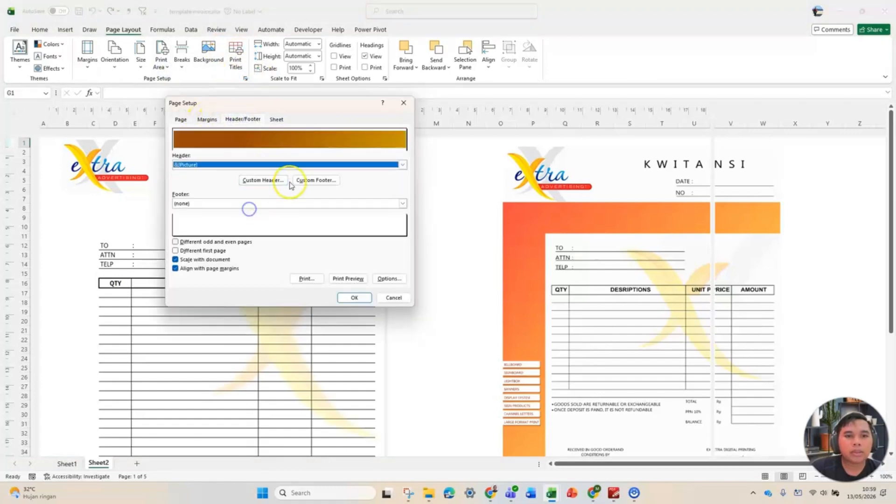
pyautogui.click(286, 181)
pyautogui.click(387, 276)
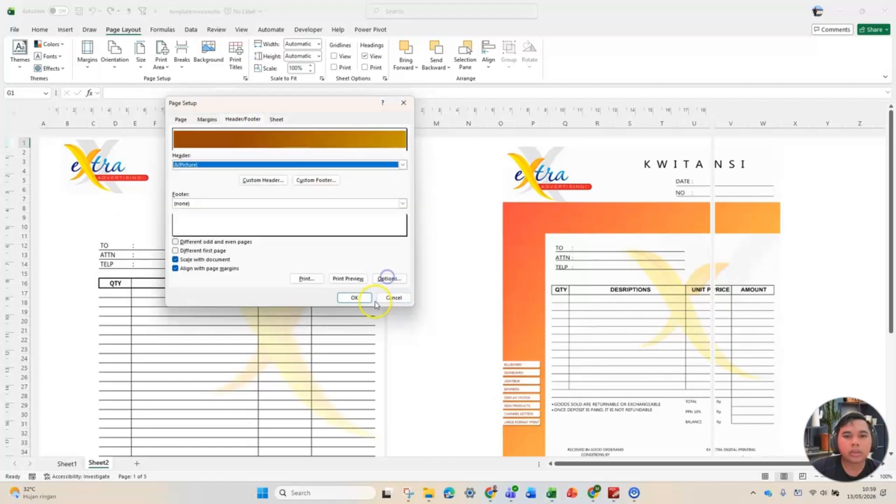
pyautogui.click(367, 299)
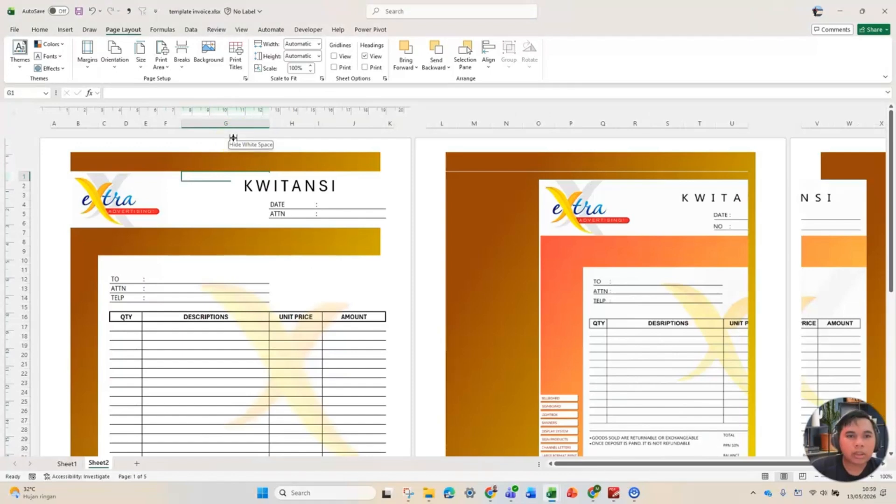
# Step: Show the white space around the pages, set the header picture's width scale to 120% and leave the header
pyautogui.doubleClick(233, 138)
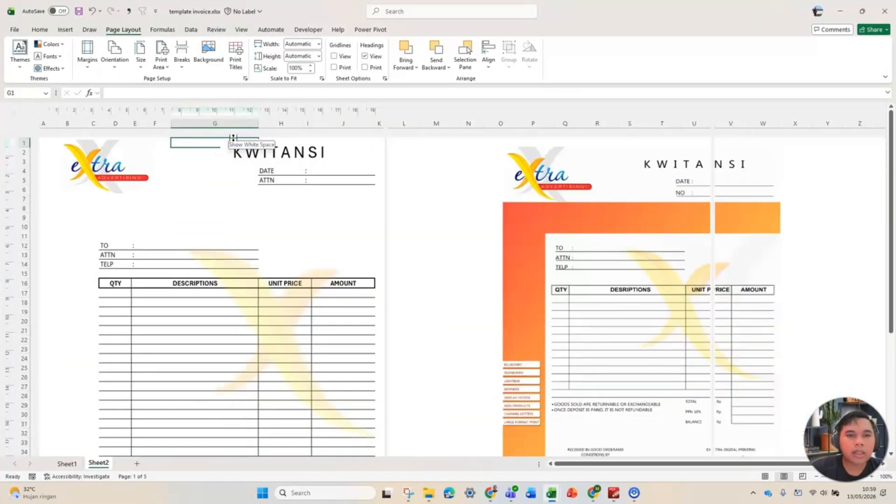
pyautogui.doubleClick(233, 138)
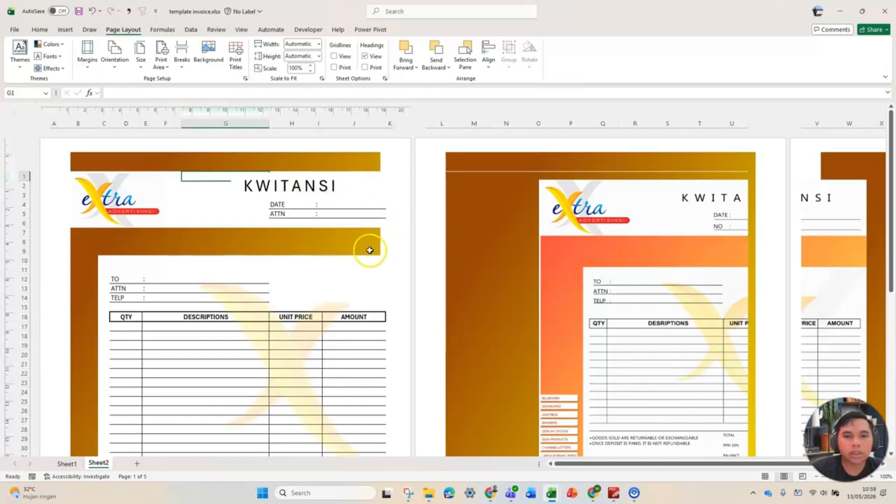
pyautogui.click(232, 159)
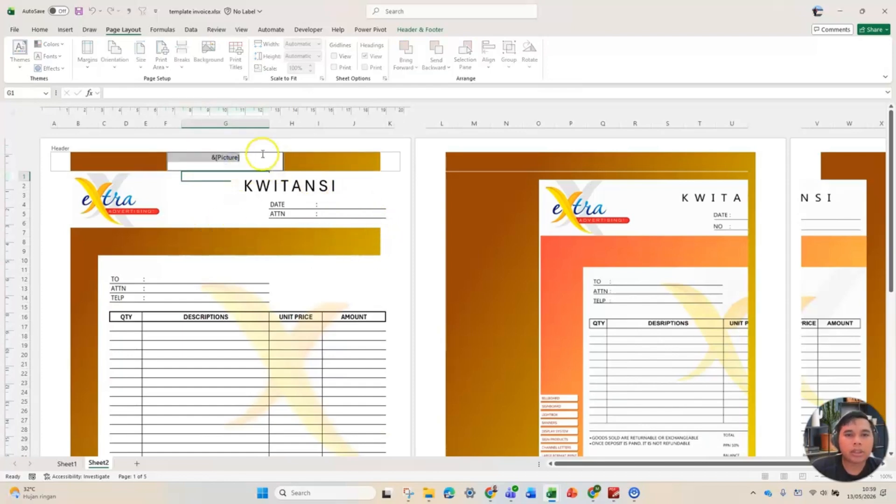
pyautogui.click(430, 30)
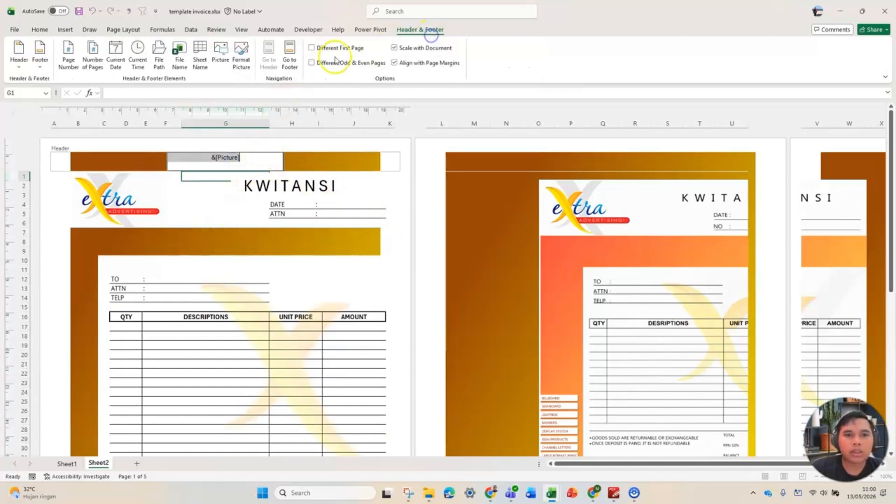
pyautogui.click(241, 56)
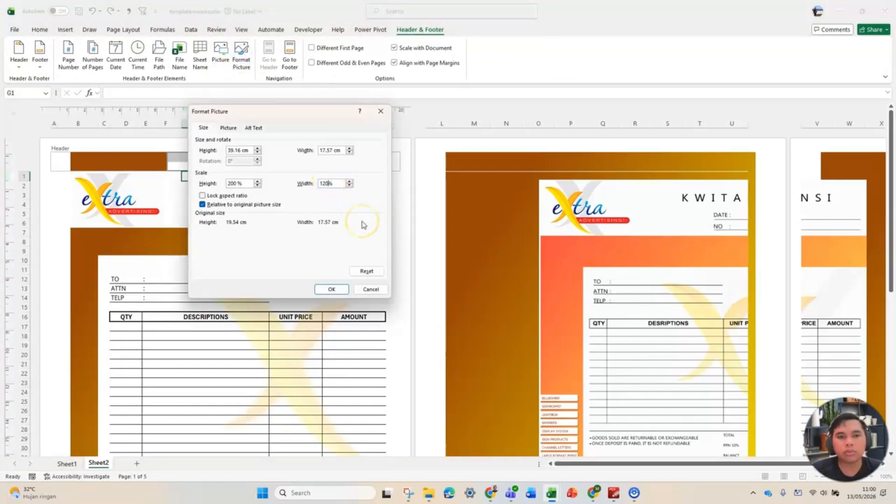
pyautogui.press('Return')
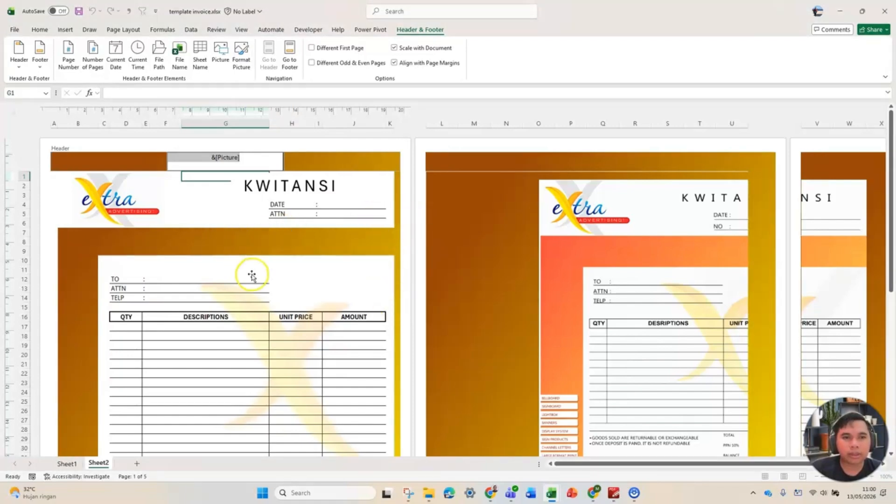
pyautogui.click(234, 249)
# Step: Examine the widened header picture down to the footer area and in the print preview
pyautogui.scroll(-8, 318, 289)
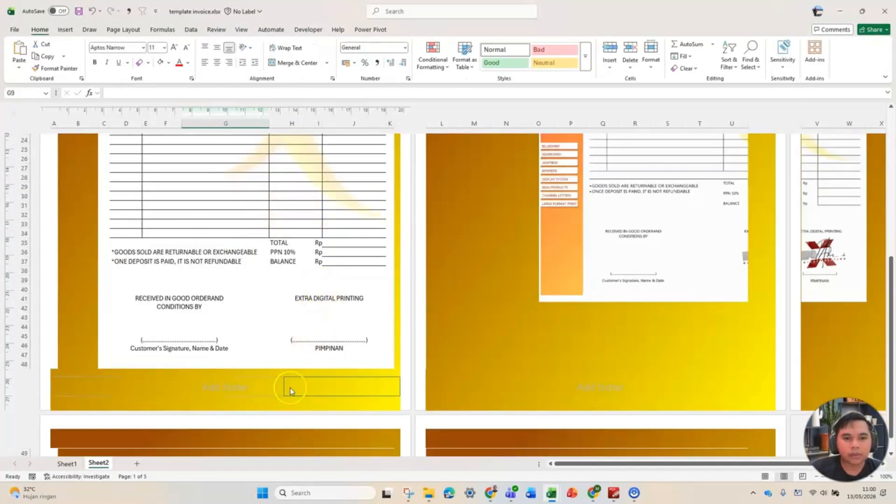
pyautogui.scroll(5, 288, 377)
pyautogui.scroll(-5, 288, 376)
pyautogui.scroll(9, 288, 376)
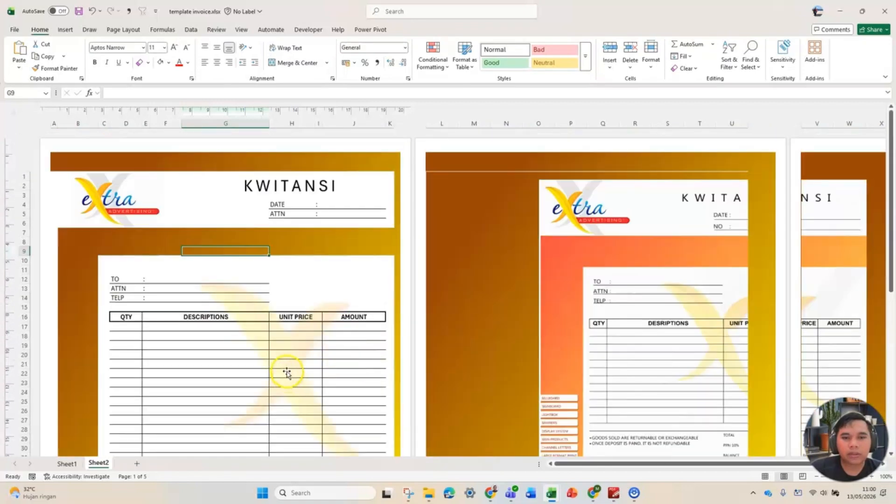
pyautogui.hotkey('ctrl', 'p')
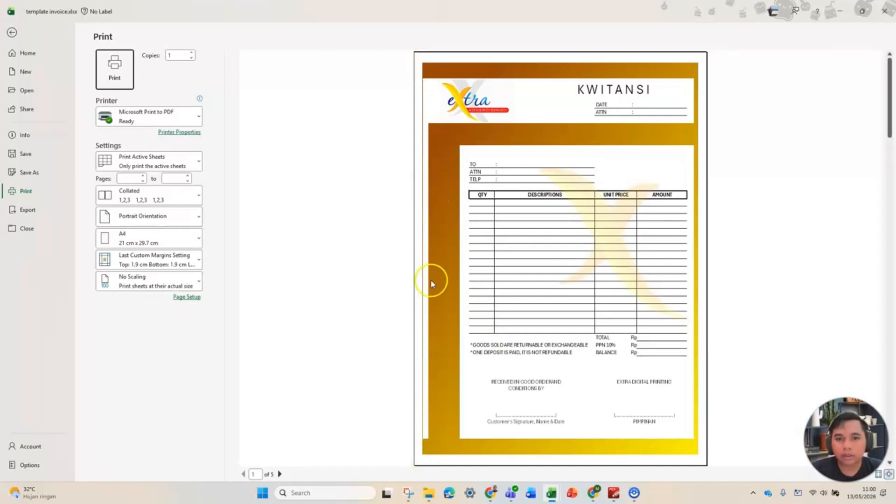
pyautogui.click(11, 32)
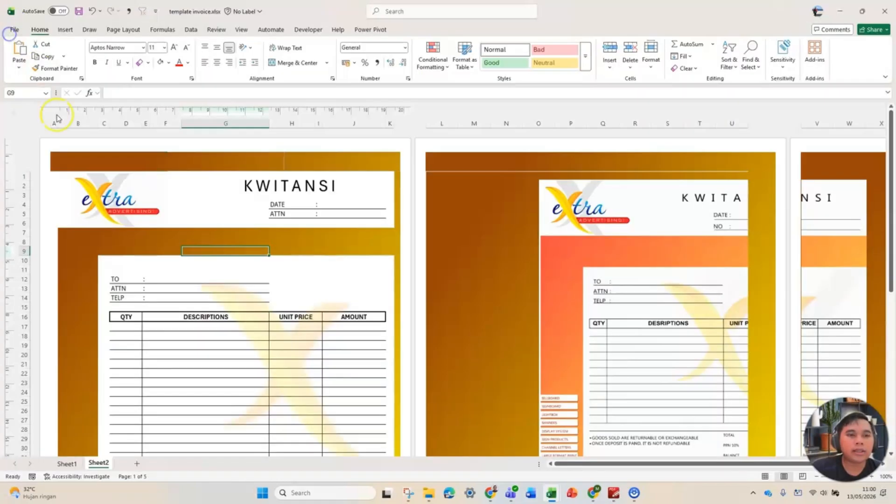
# Step: Select column A and compare its strip along the page with the receipt's side edge in the print preview
pyautogui.click(70, 233)
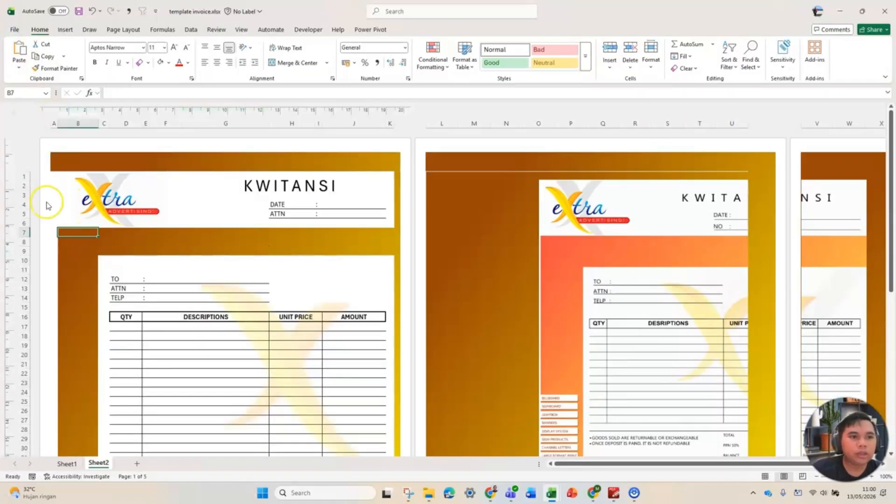
pyautogui.click(54, 123)
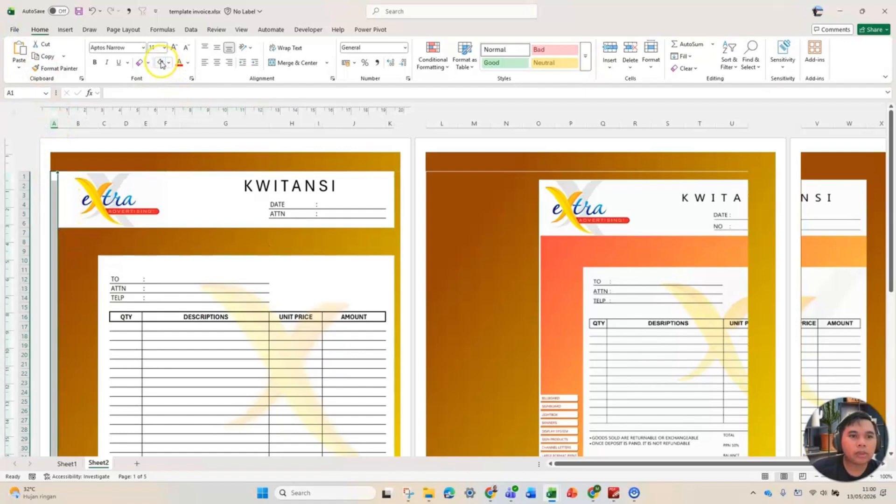
pyautogui.scroll(-10, 66, 326)
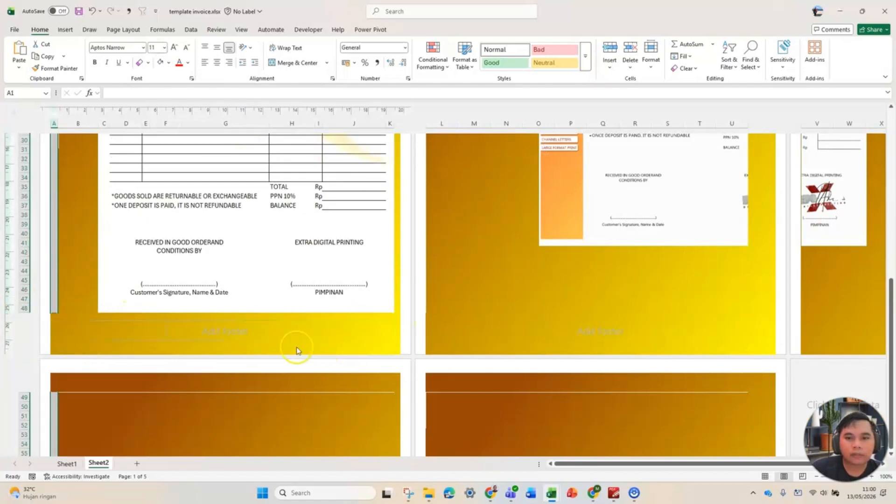
pyautogui.hotkey('ctrl', 'p')
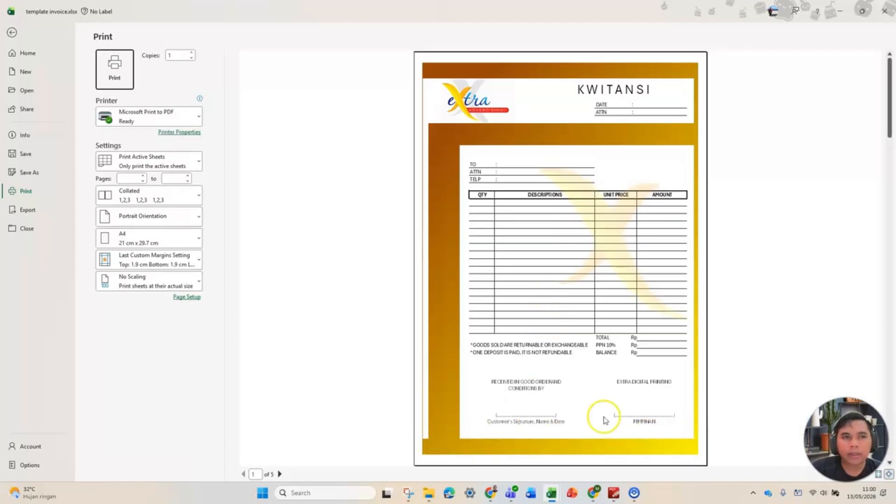
pyautogui.click(12, 32)
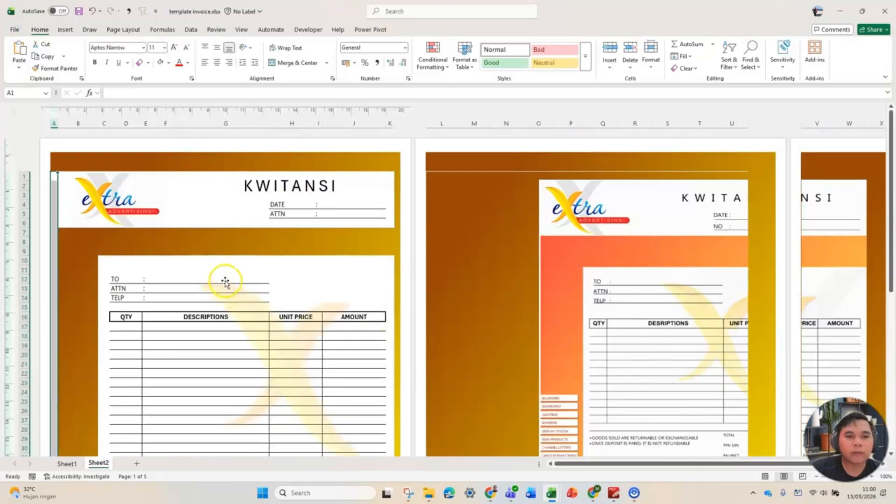
# Step: Open the center header section that holds the background picture for editing
pyautogui.click(224, 161)
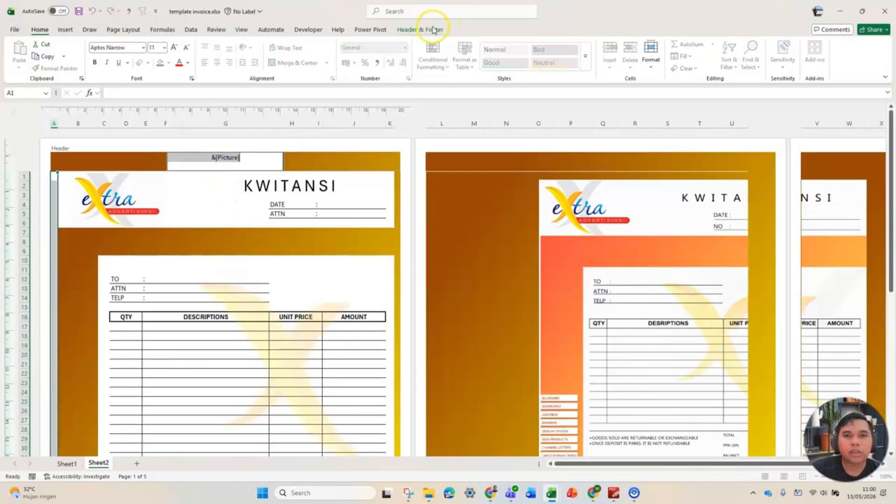